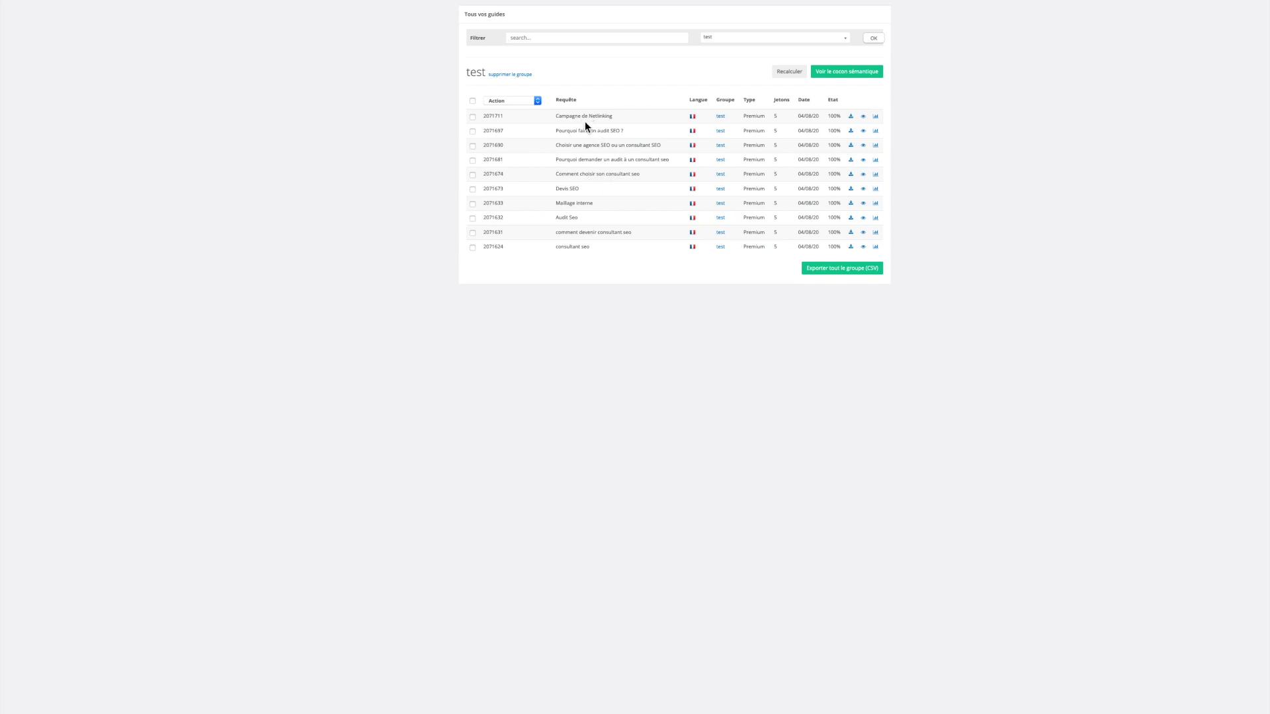
Enter "audit seo" as the query of a new Premium guide order
left_click(863, 131)
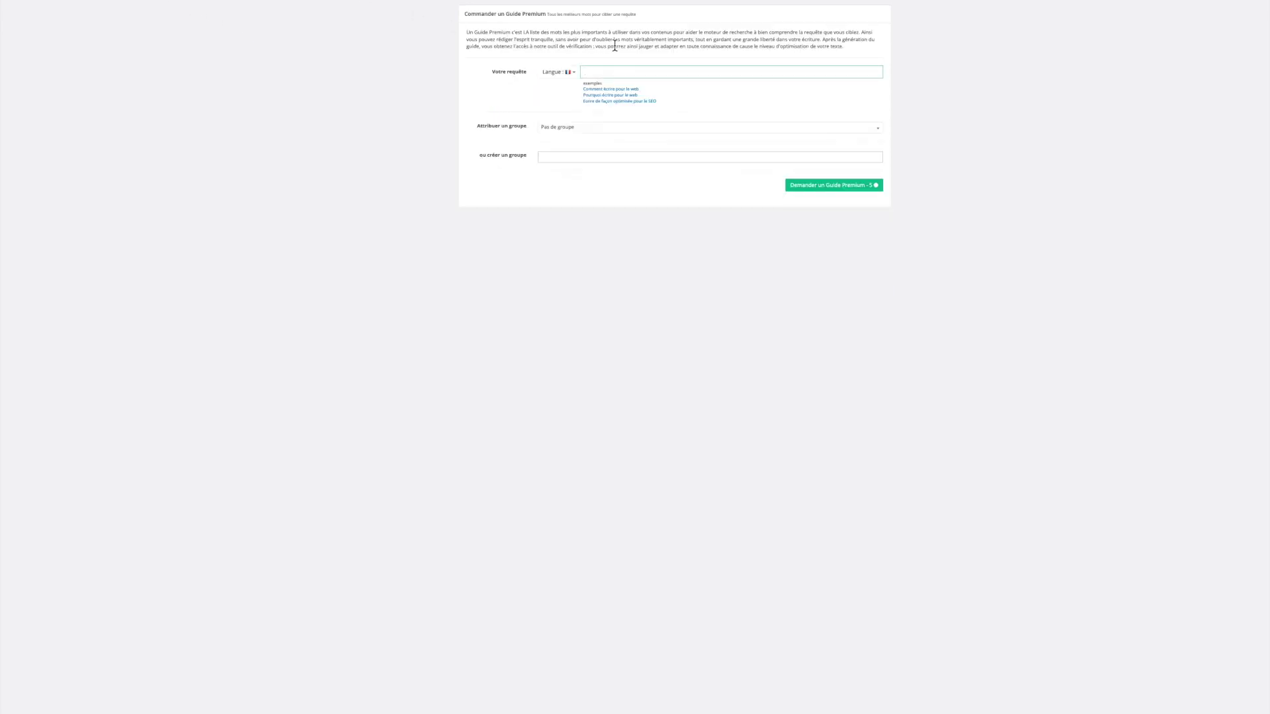
left_click(618, 72)
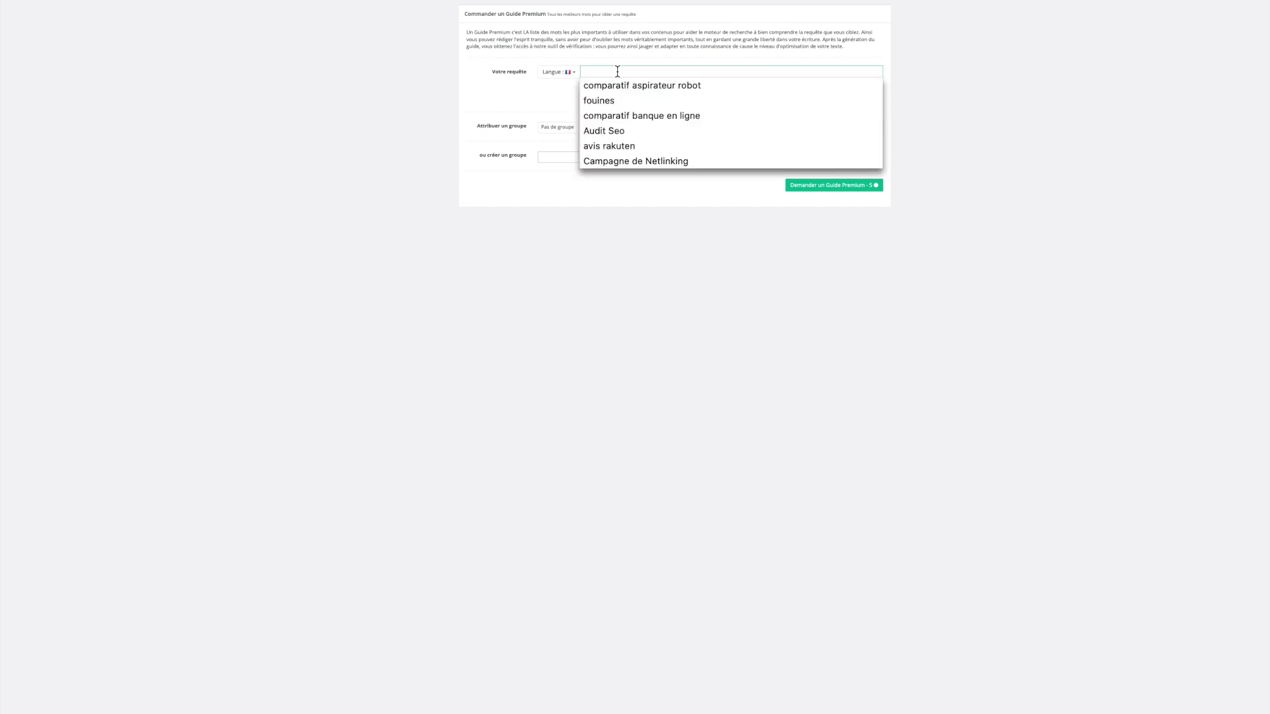
type("m")
key("BackSpace")
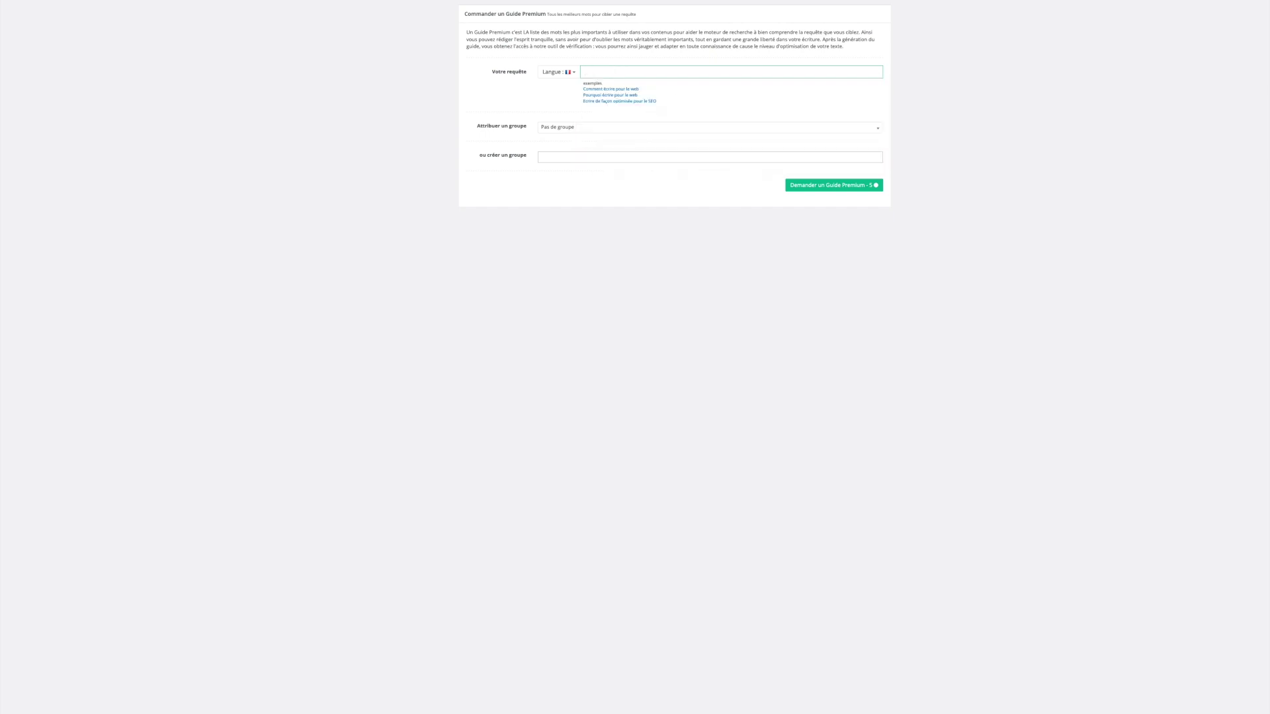
type("audit seo")
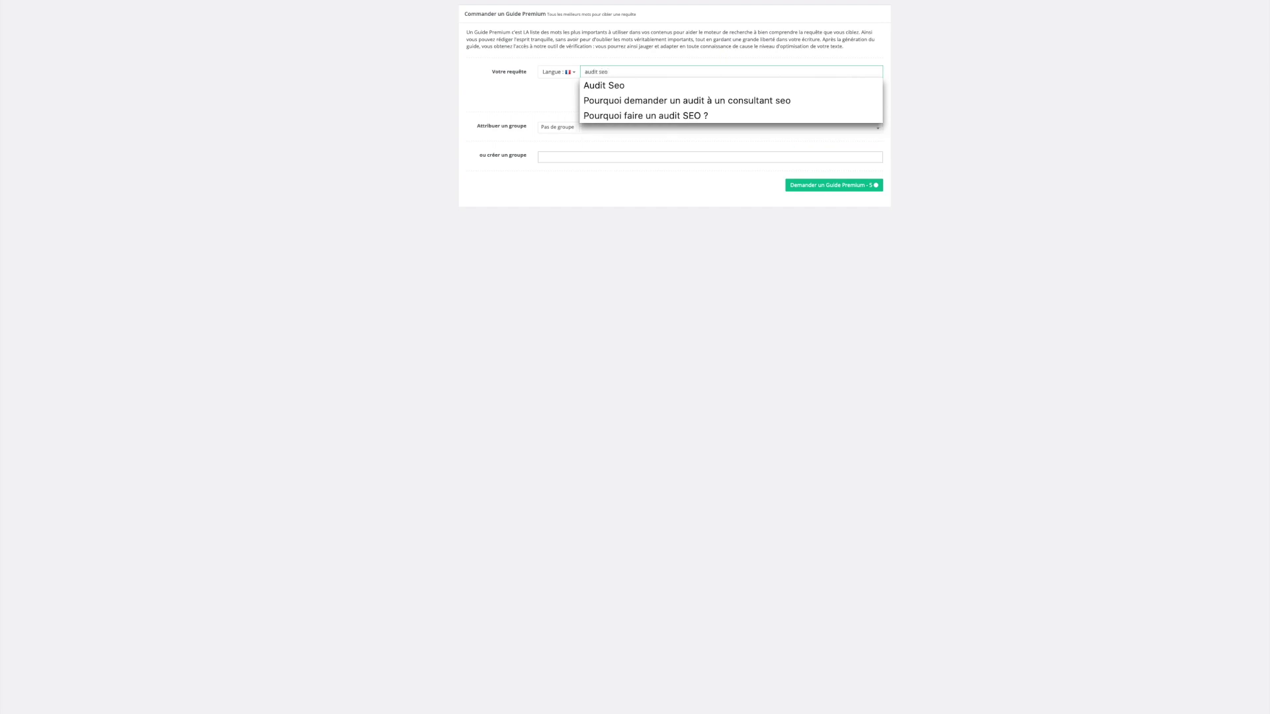
left_click(546, 107)
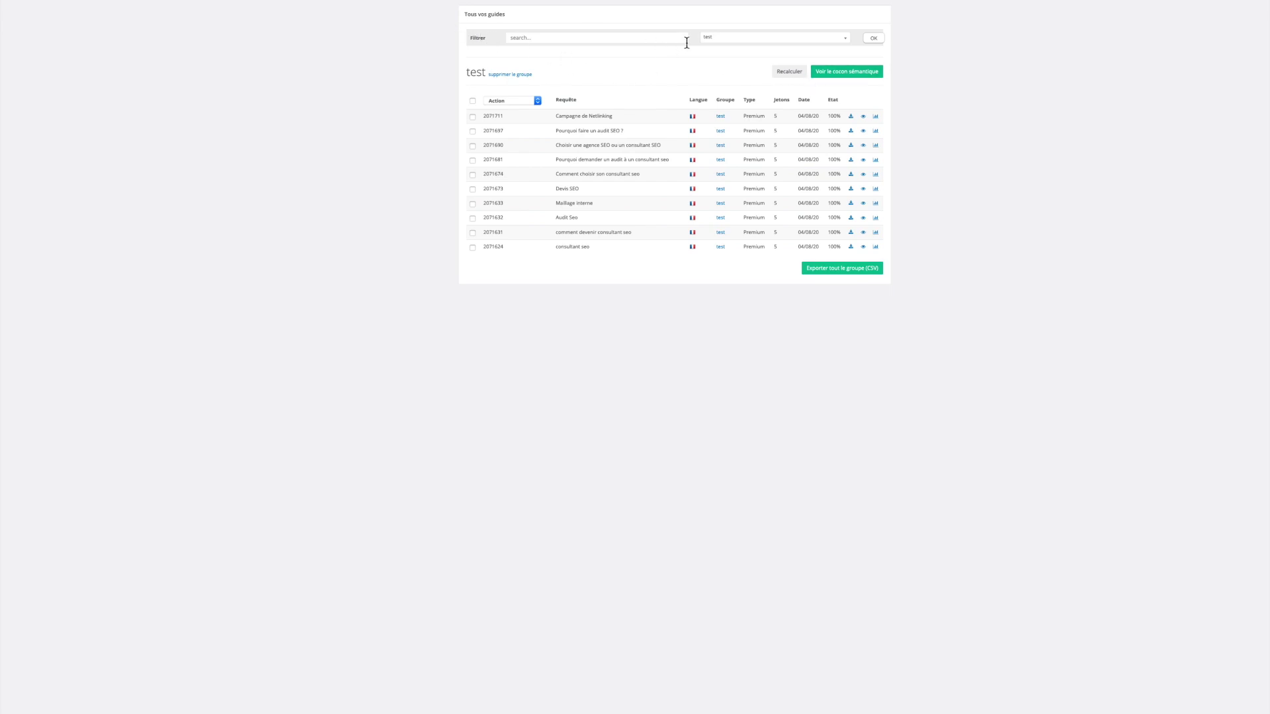
View the groups available for filtering the guide list
left_click(723, 38)
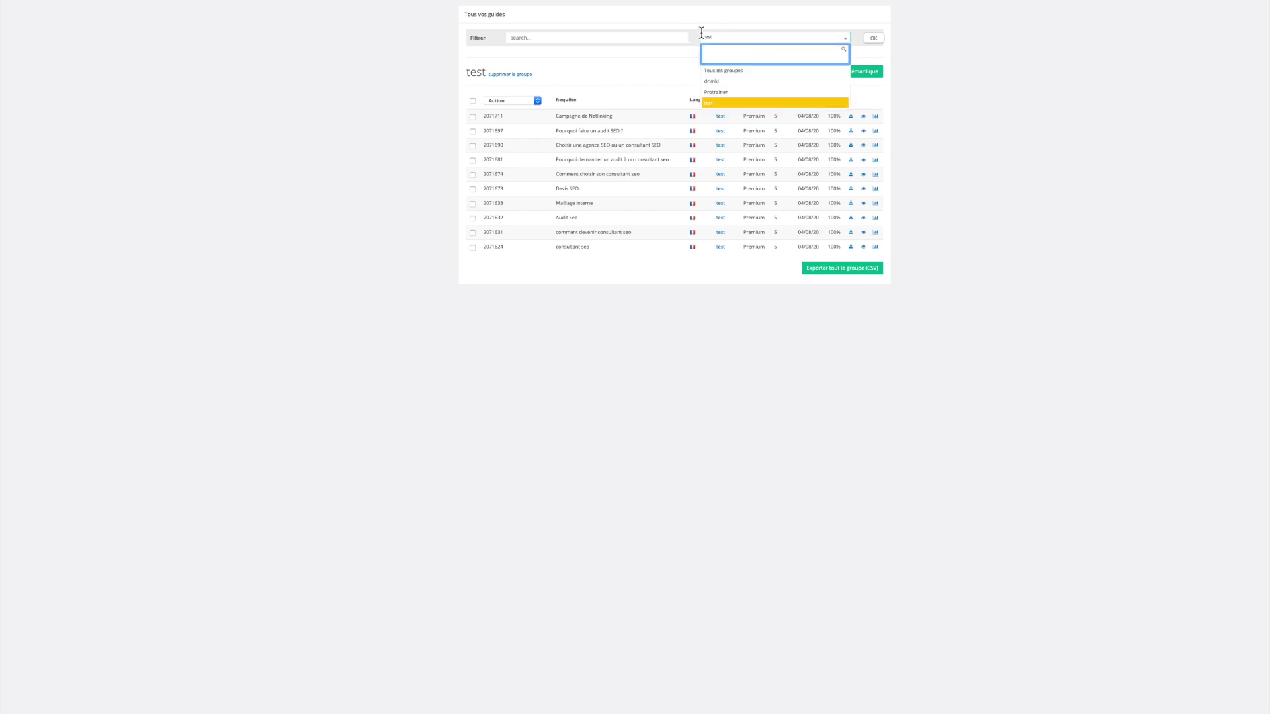
left_click(686, 50)
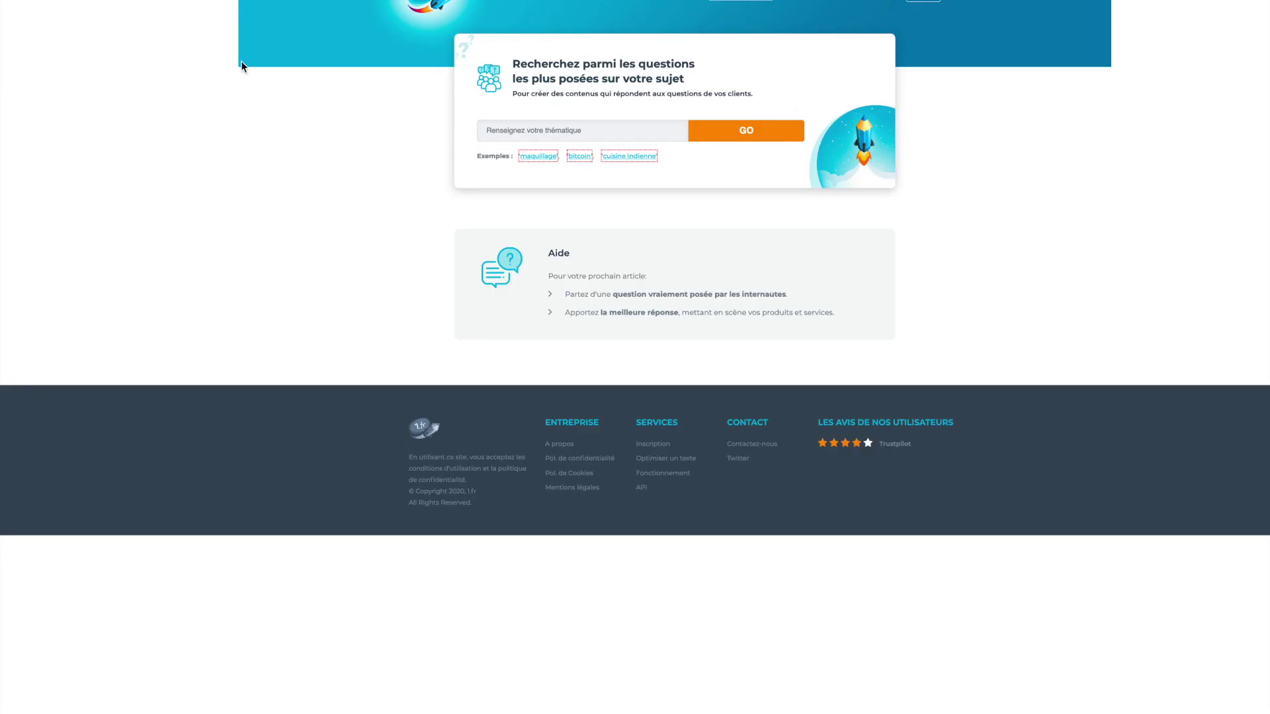
Search the most frequently asked questions for the topic "consultant seo"
left_click(567, 125)
left_click(567, 125)
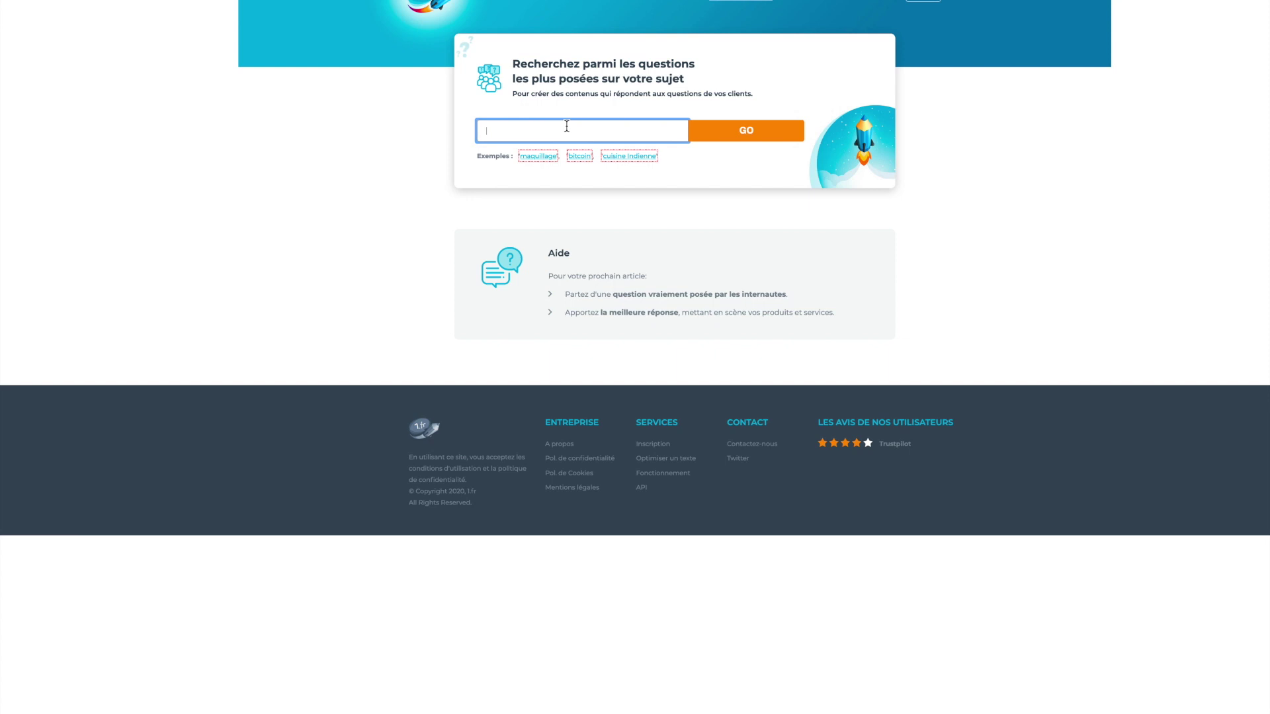
type("consultant seo")
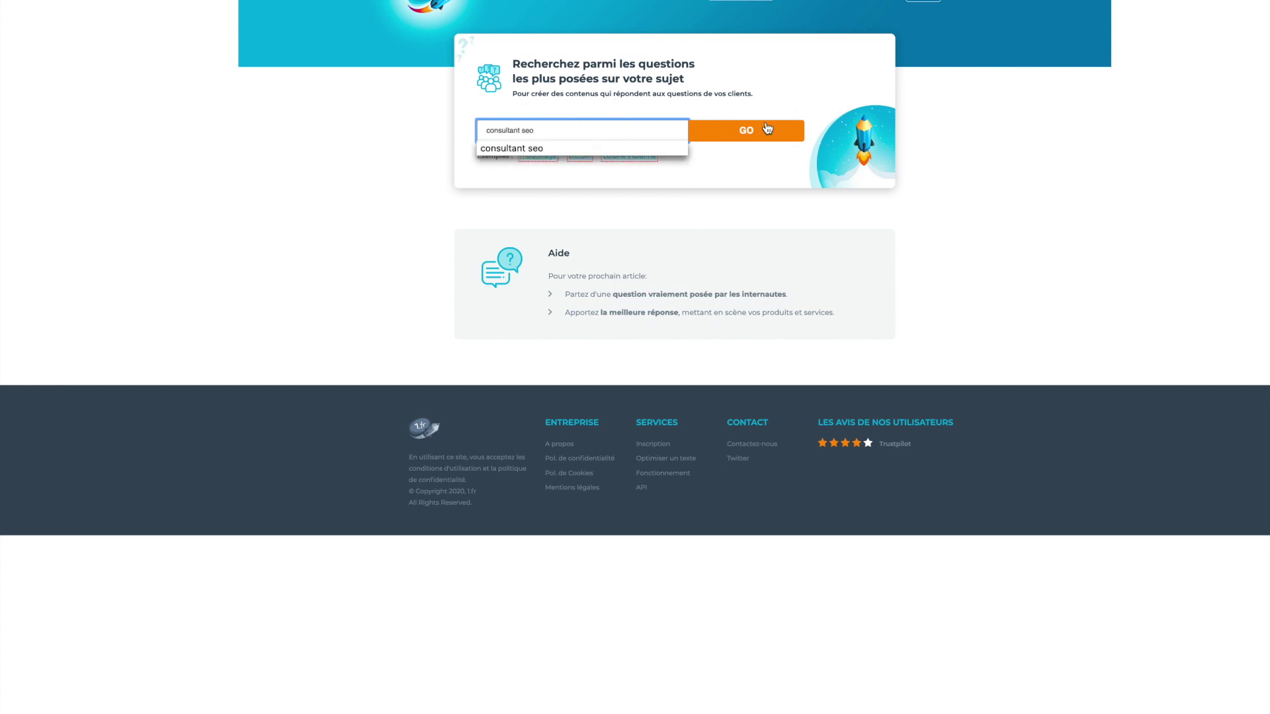
left_click(754, 130)
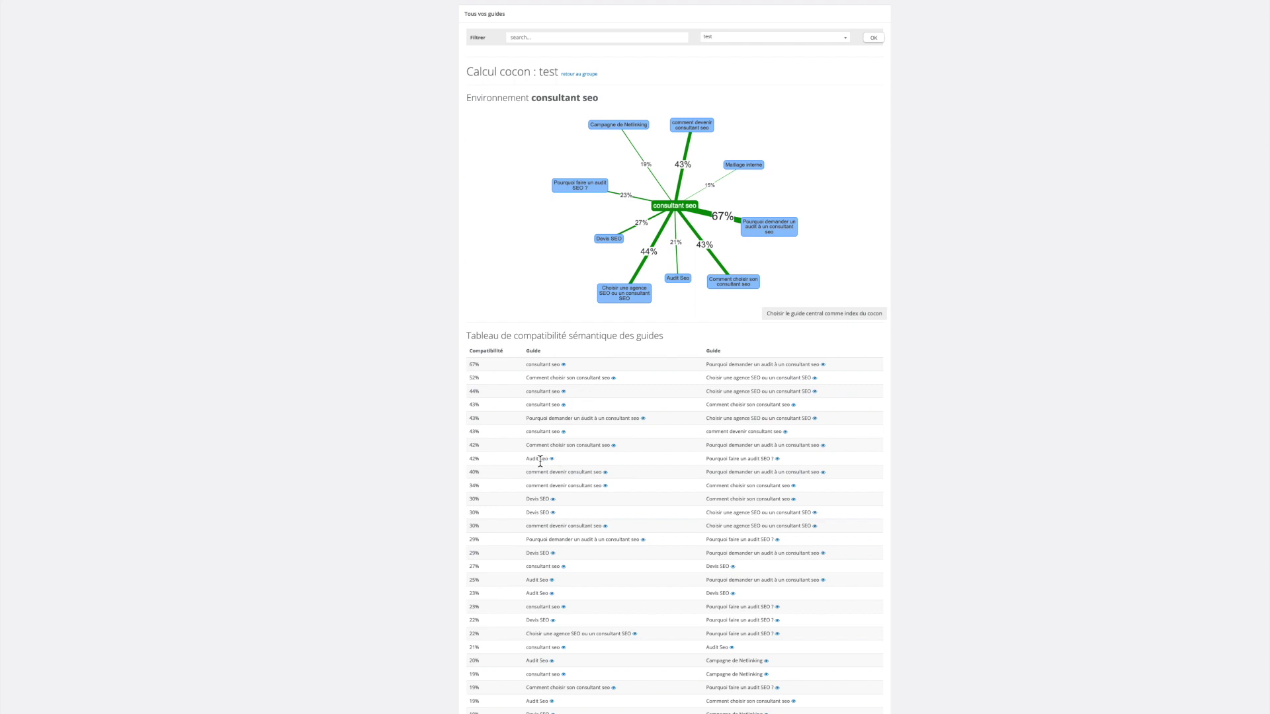
Centre the semantic cocoon graph on the Audit Seo guide and bring up the internet users' questions for the group
left_click(681, 279)
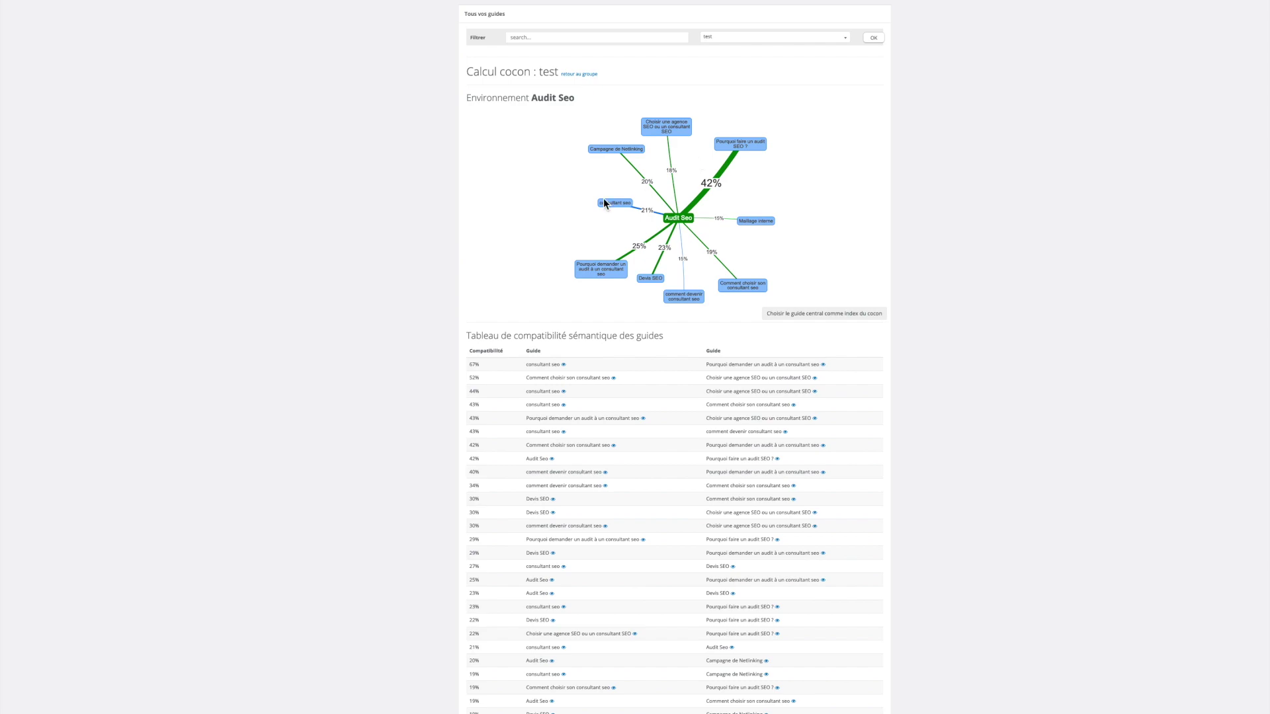
scroll(464, 227, "down", 10)
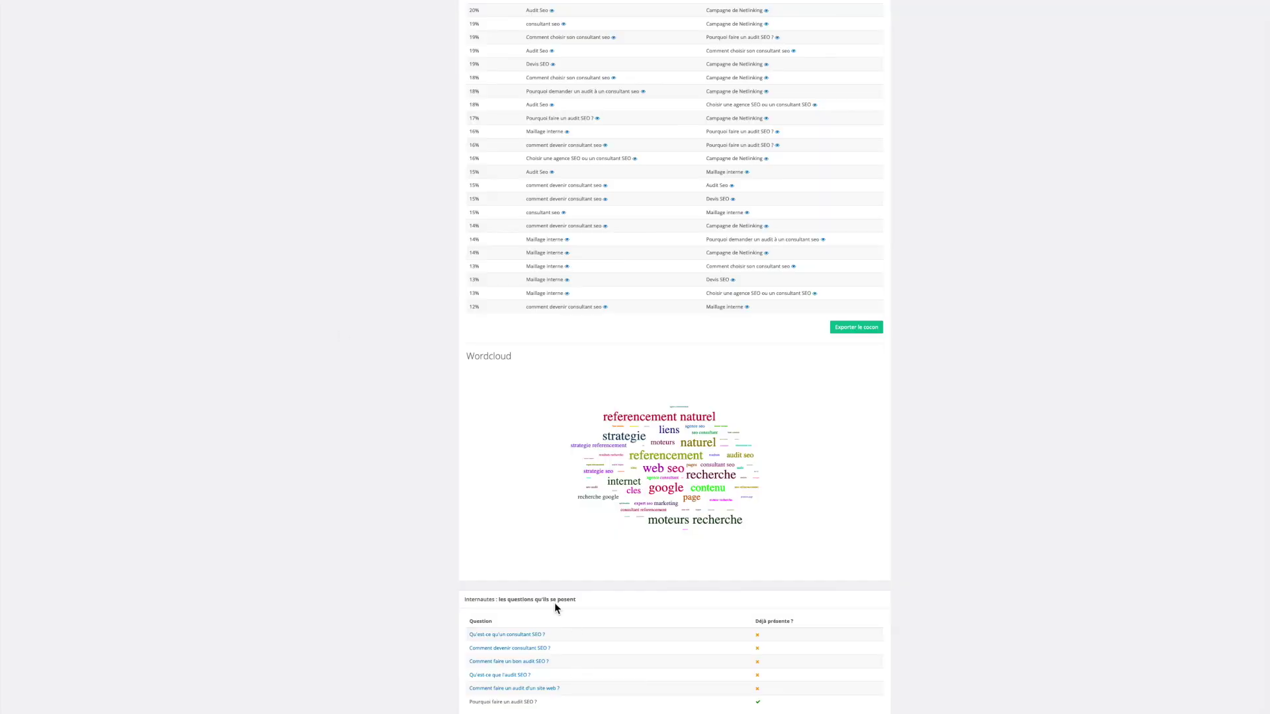
Start a Premium guide order from the suggested question "Comment devenir consultant SEO ?" and go through its group assignment fields
left_click(519, 649)
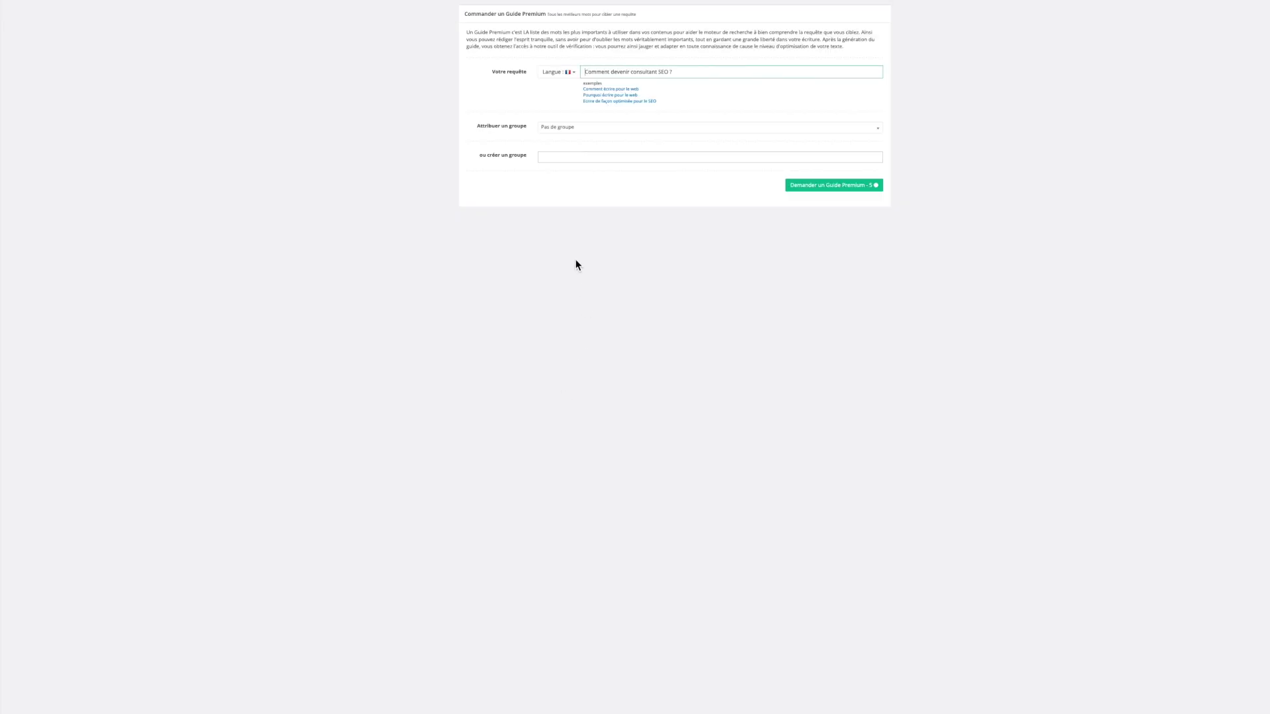
left_click(584, 127)
left_click(572, 182)
left_click(578, 156)
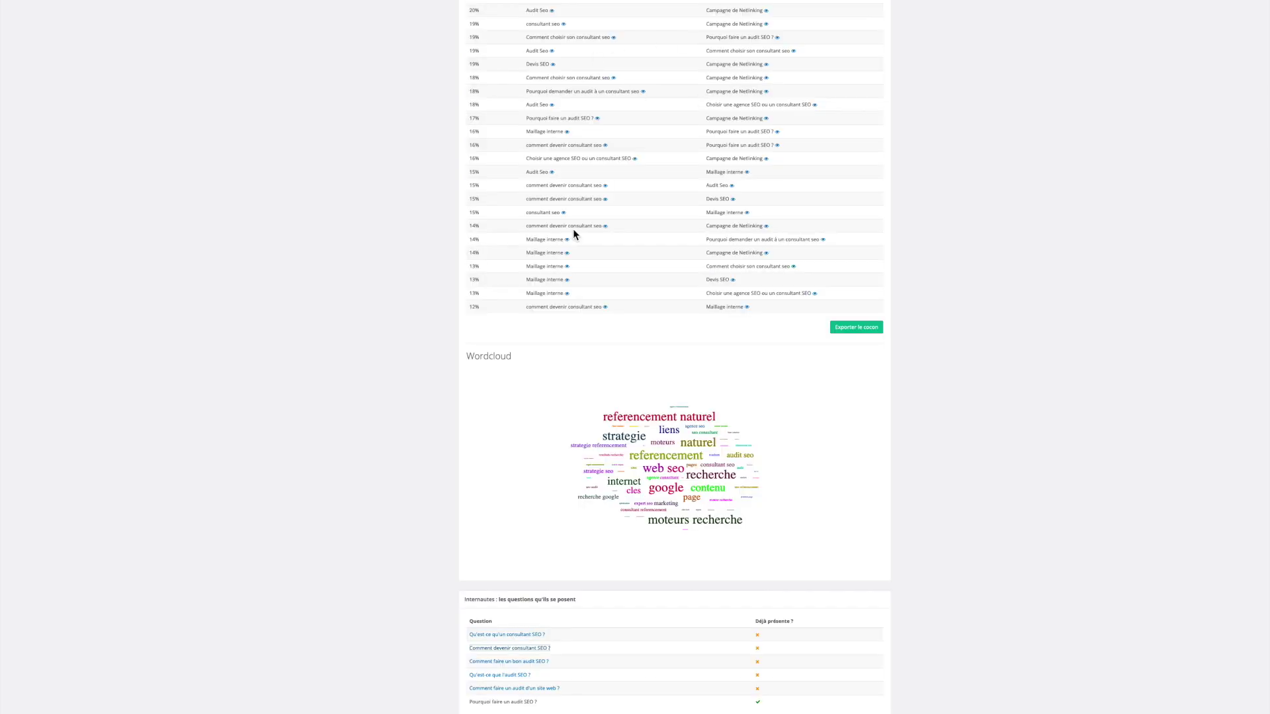
Export the test group's semantic cocoon as CSV and open test.csv in Numbers
scroll(617, 255, "up", 6)
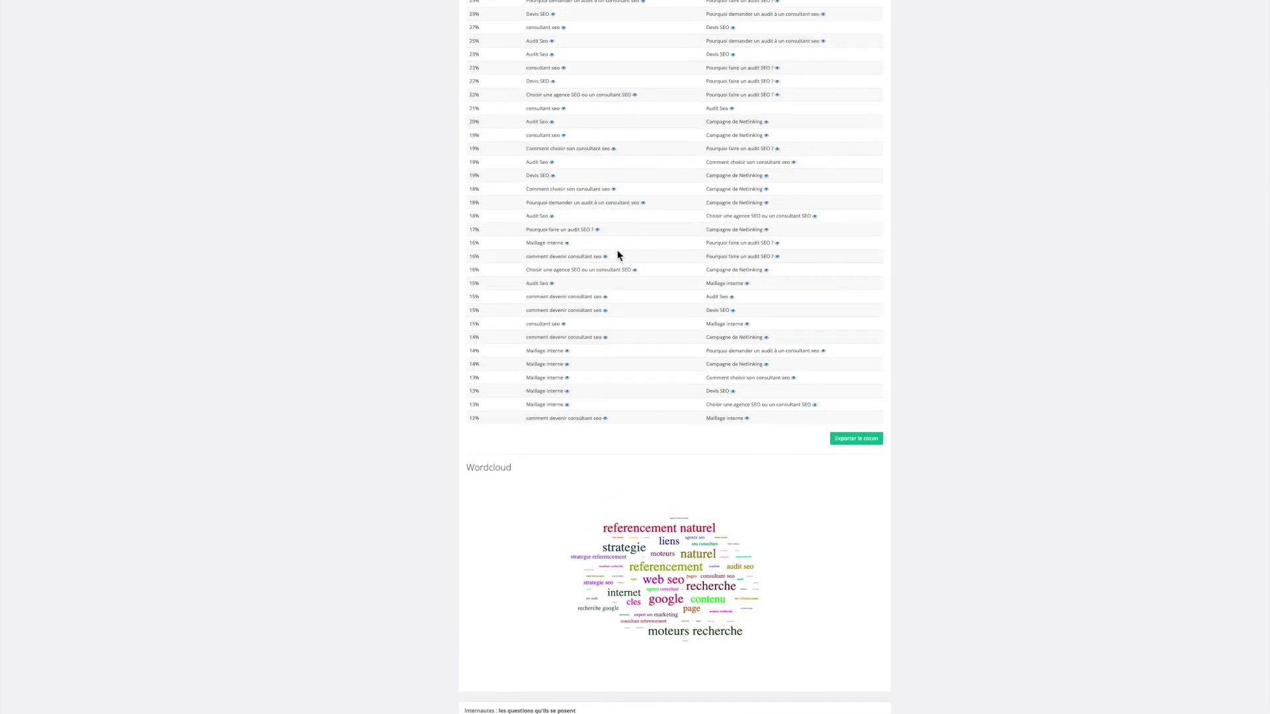
scroll(619, 258, "up", 4)
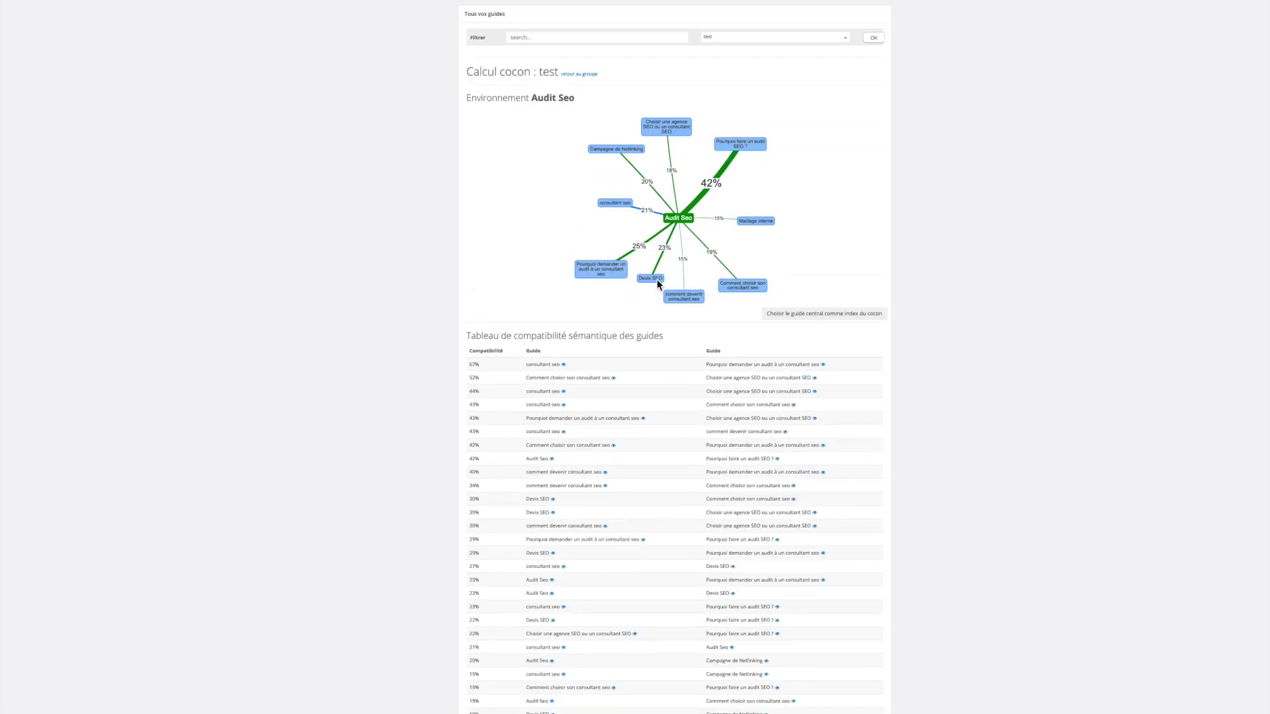
scroll(845, 340, "down", 10)
left_click(858, 330)
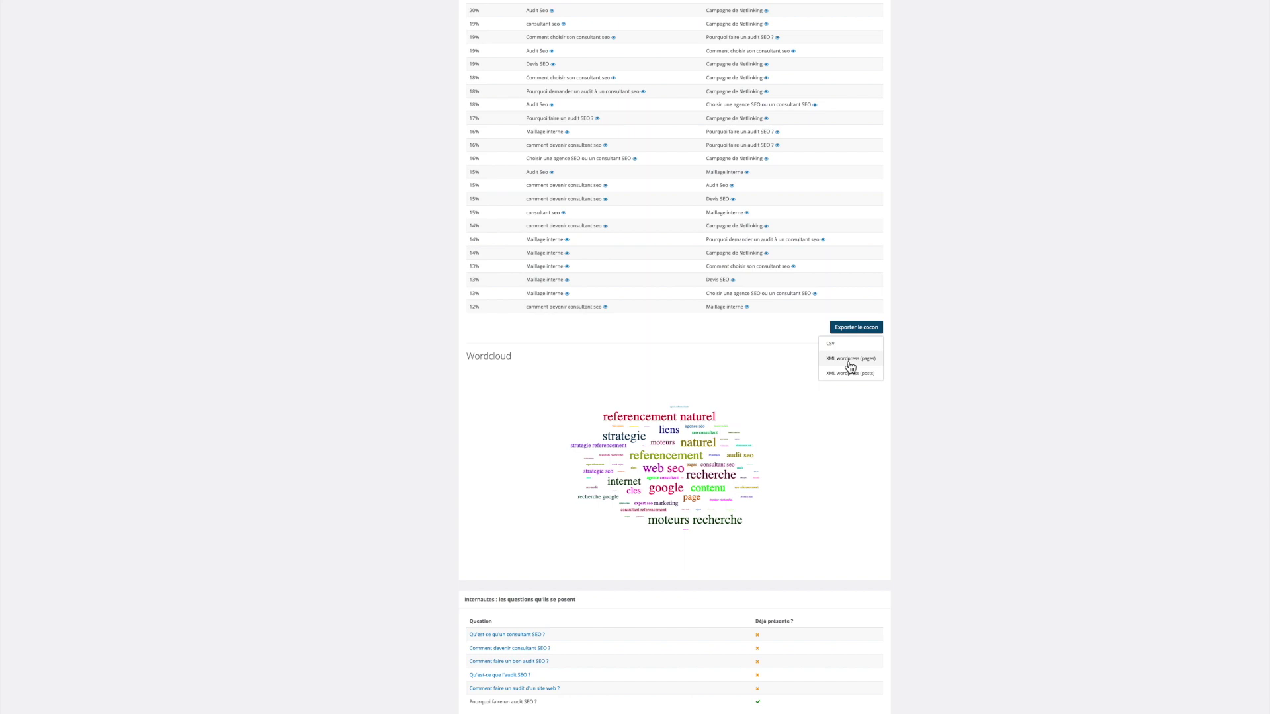
left_click(833, 345)
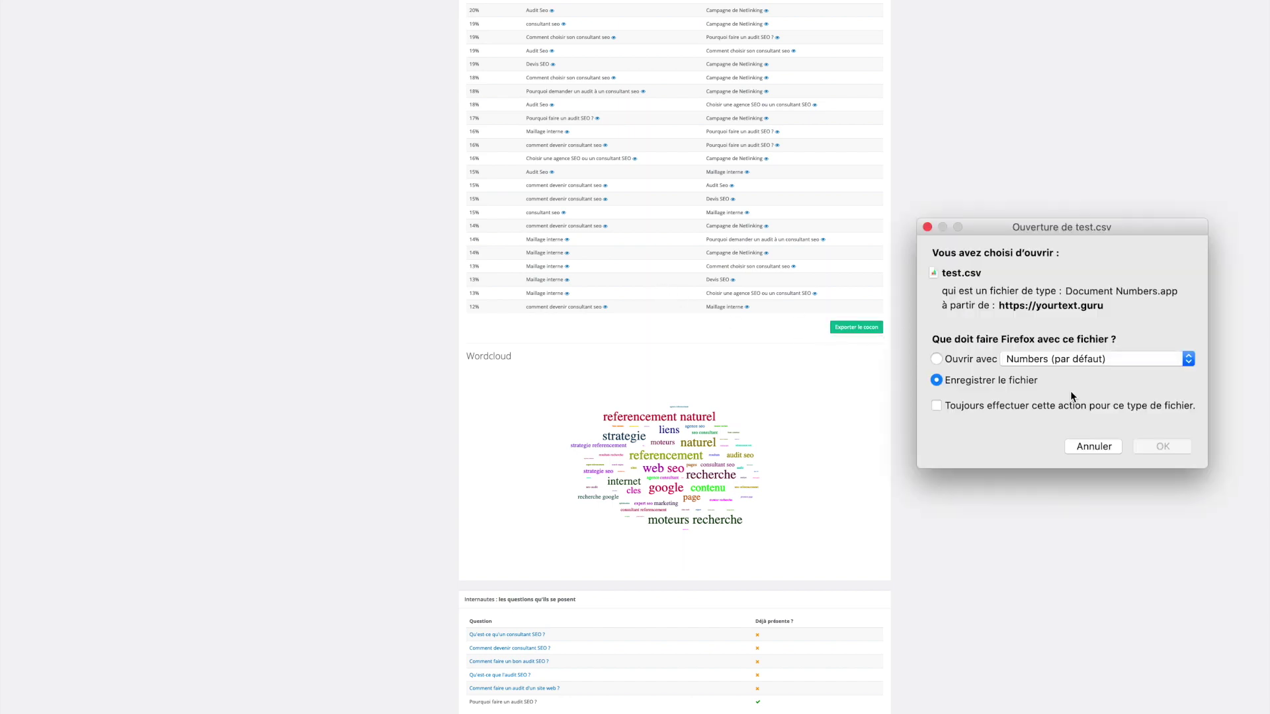
key("Return")
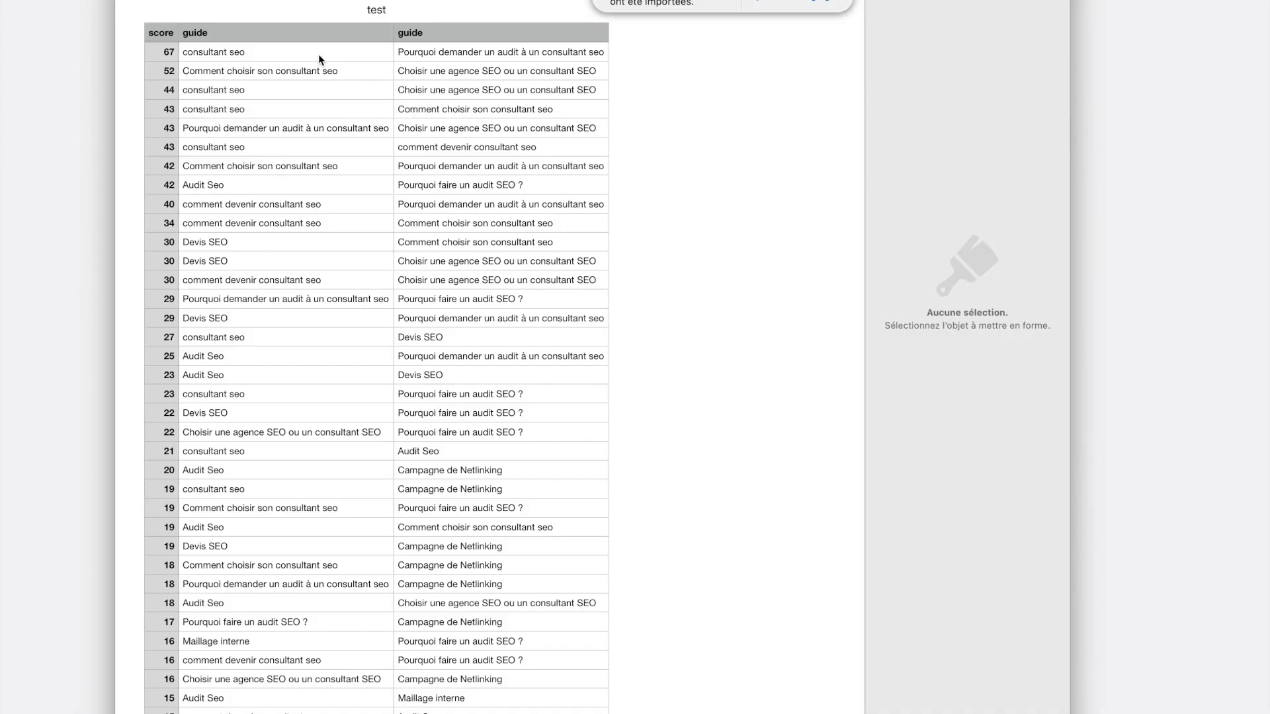
Examine the guide pairs and compatibility scores in test.csv, and return to the cocoon graph in the browser
left_click(318, 55)
left_click(458, 57)
key("Down")
key("Down")
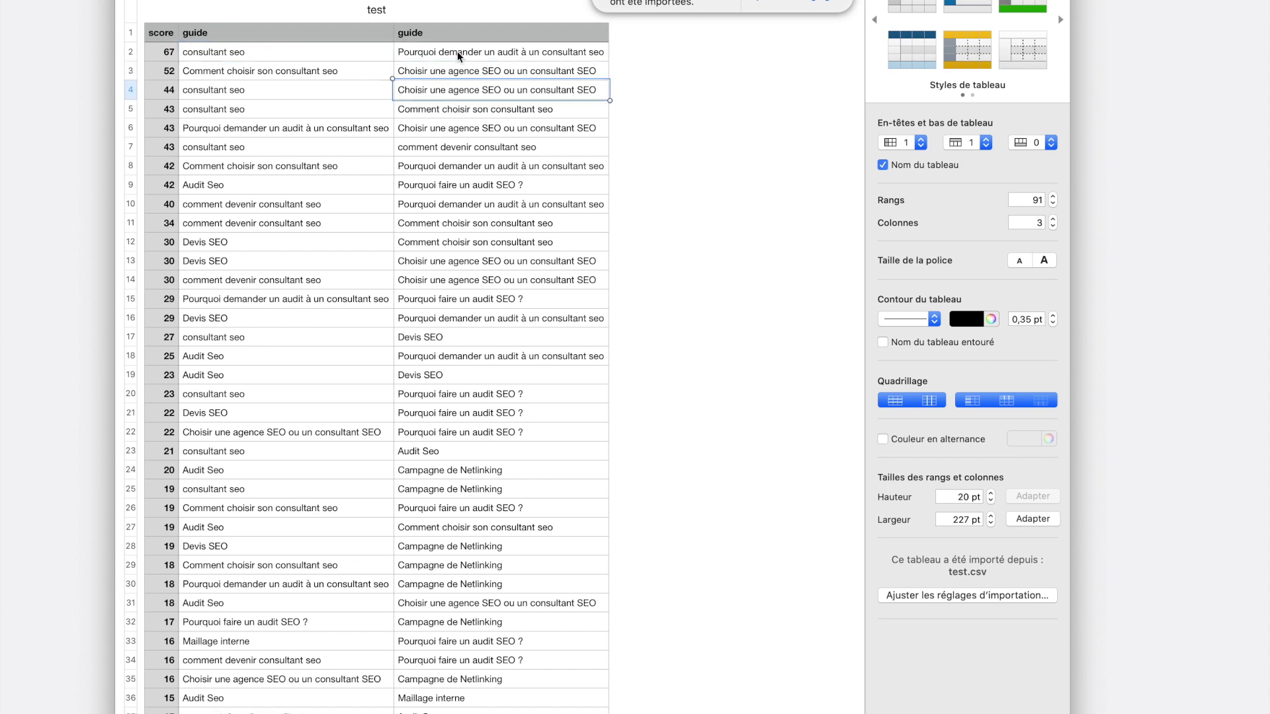
left_click(165, 96)
left_click(240, 94)
left_click(258, 112)
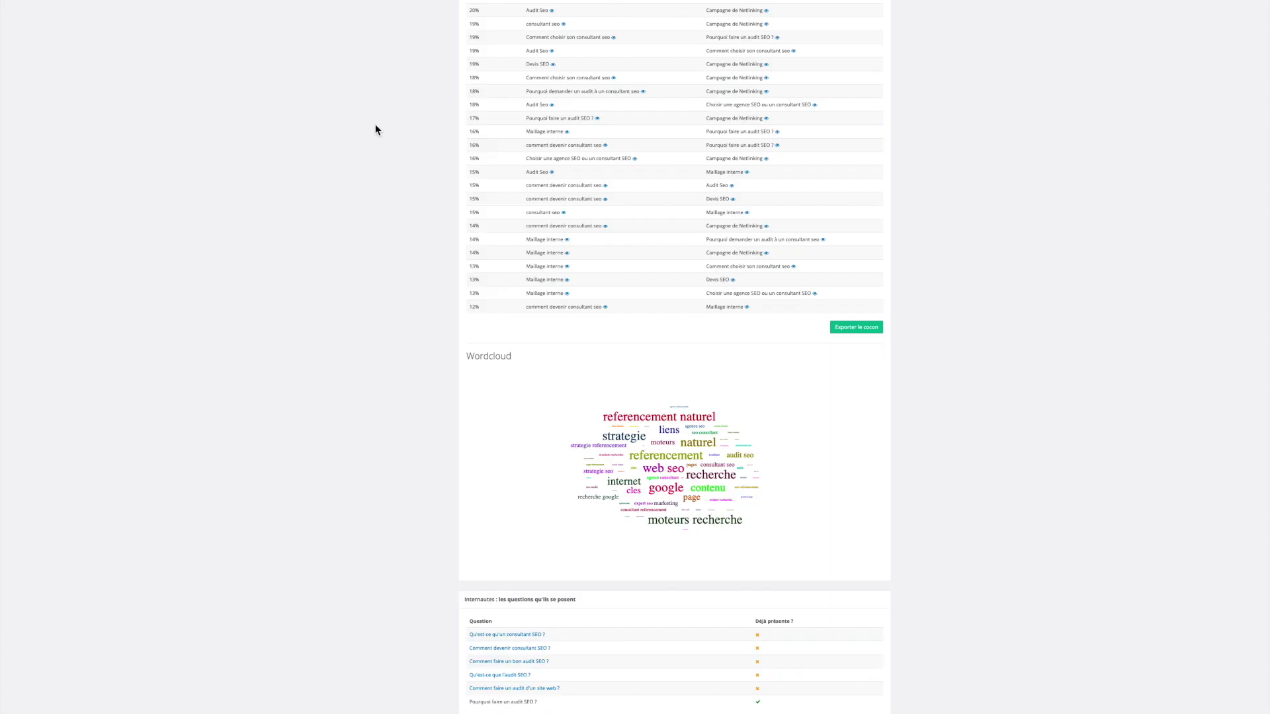
scroll(391, 138, "up", 10)
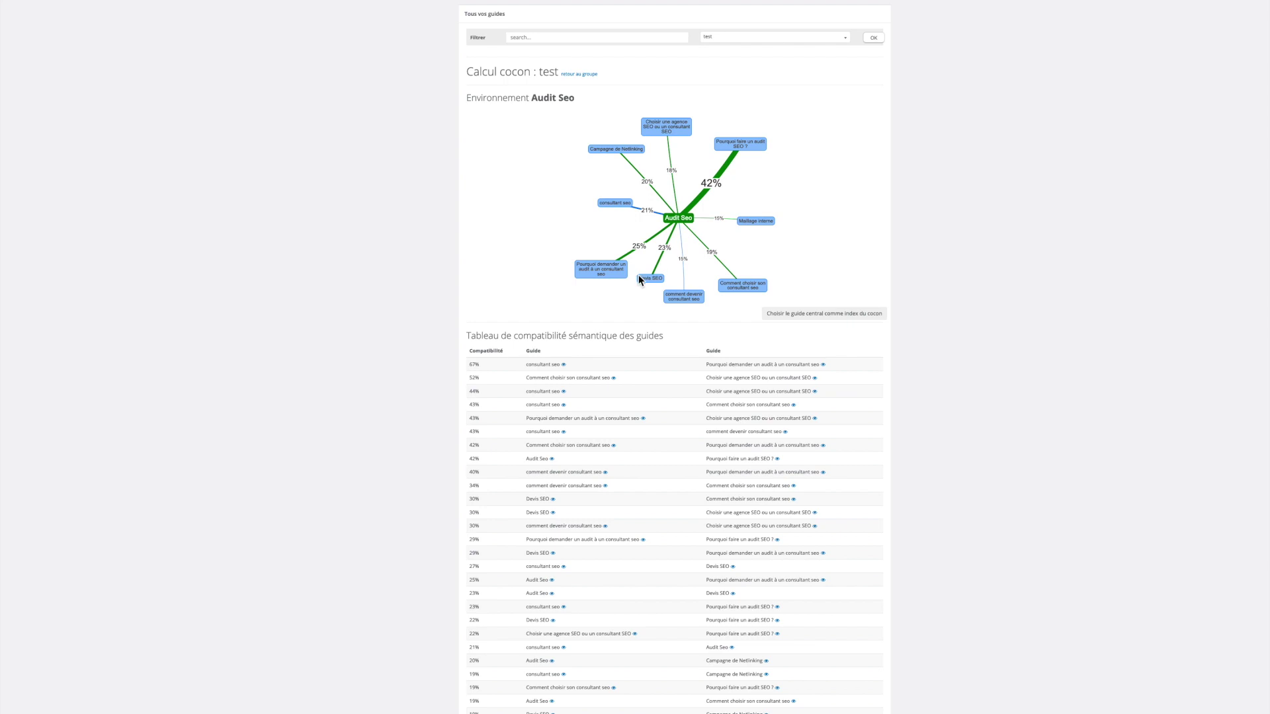